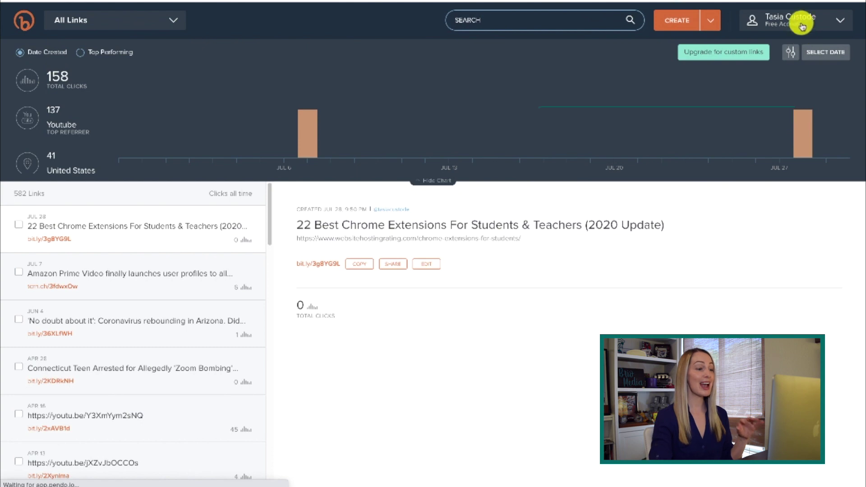
Shorten the 'Deep Crimson' Tesla article to bit.ly/ELONCrimson and review it in the Bitly dashboard.
click(836, 21)
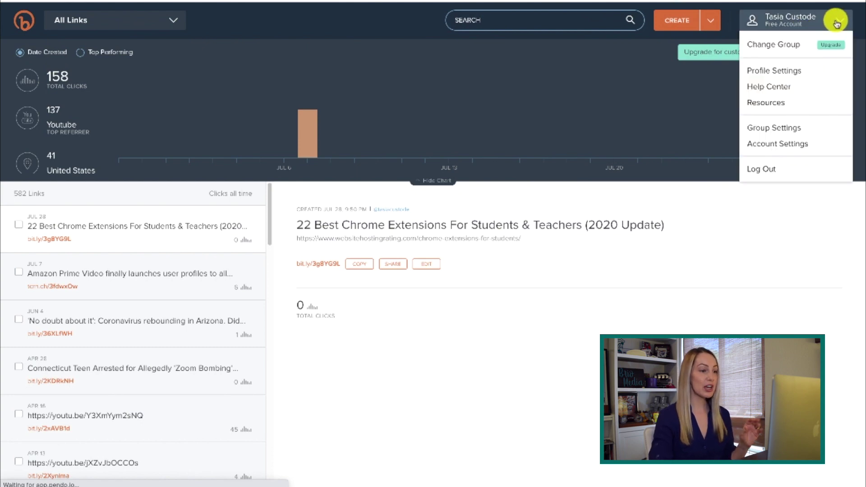
click(837, 23)
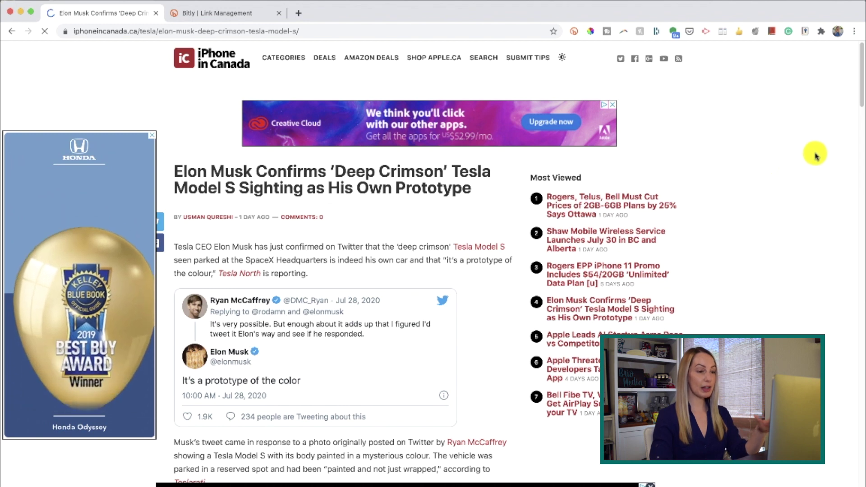
click(574, 33)
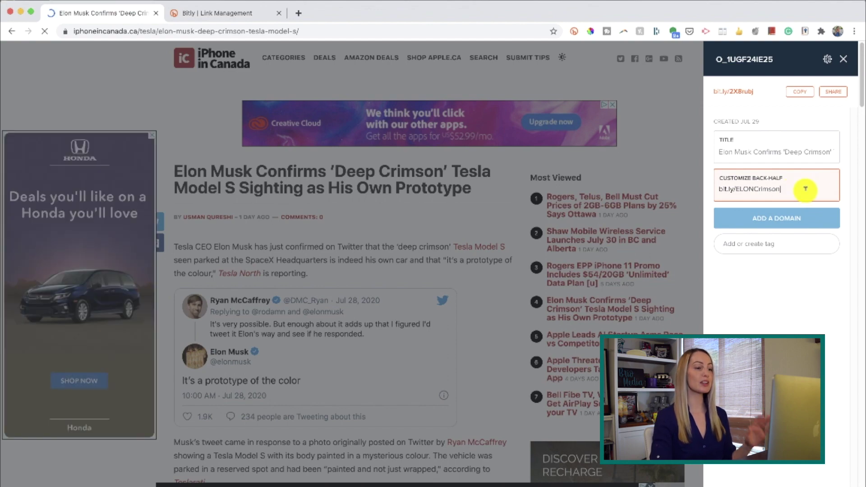
scroll(171, 276, down, 3)
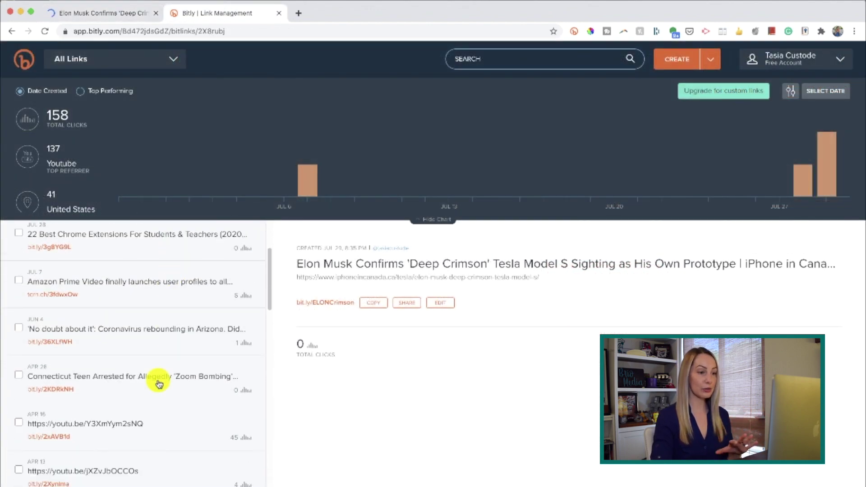
click(173, 434)
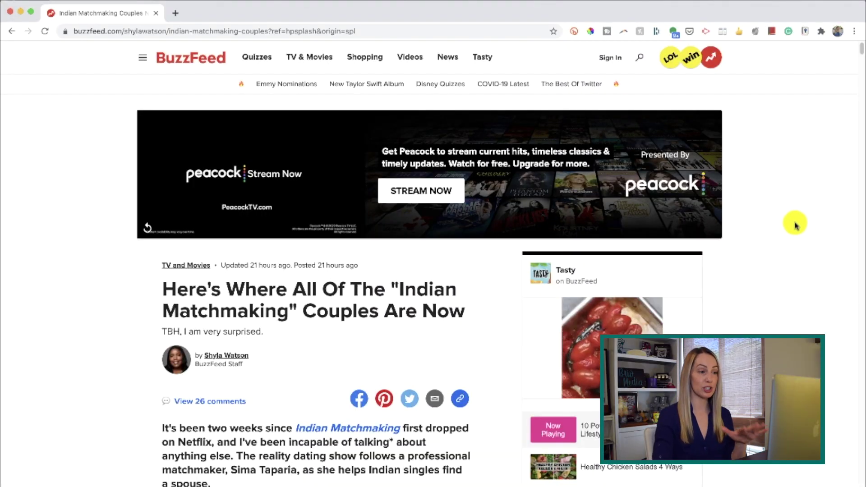
Scroll the BuzzFeed Indian Matchmaking article and start a Gmail draft with its link.
scroll(796, 224, down, 3)
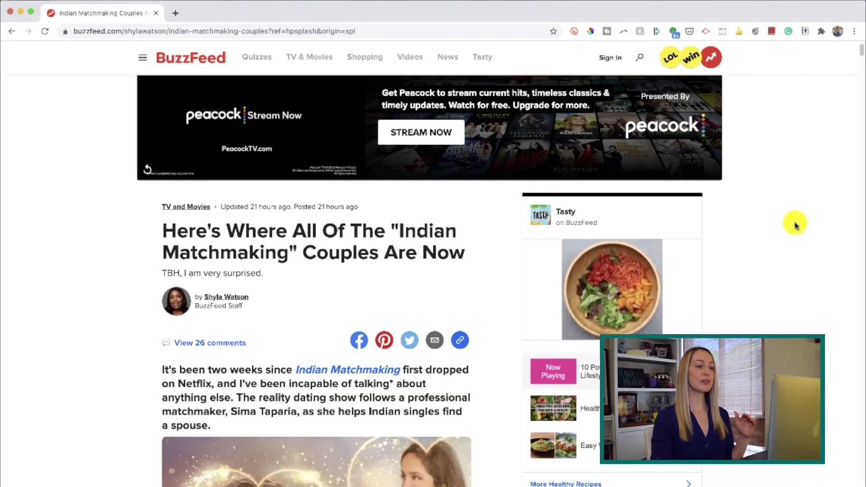
scroll(795, 224, up, 3)
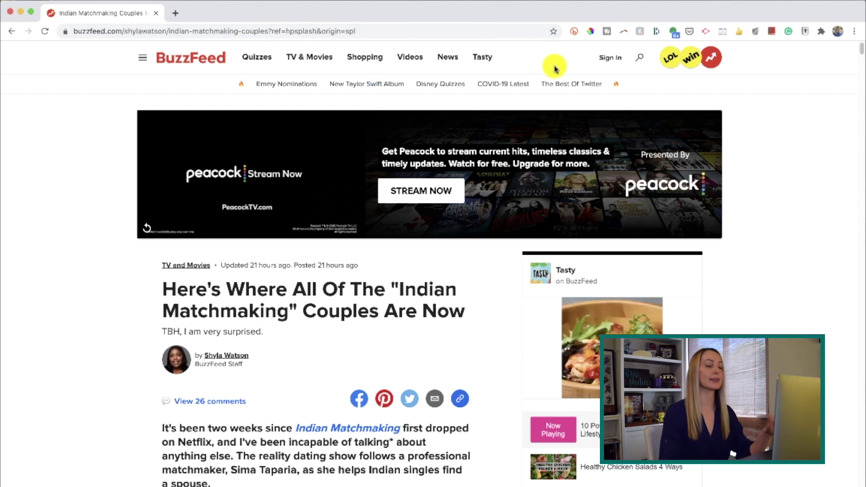
click(622, 32)
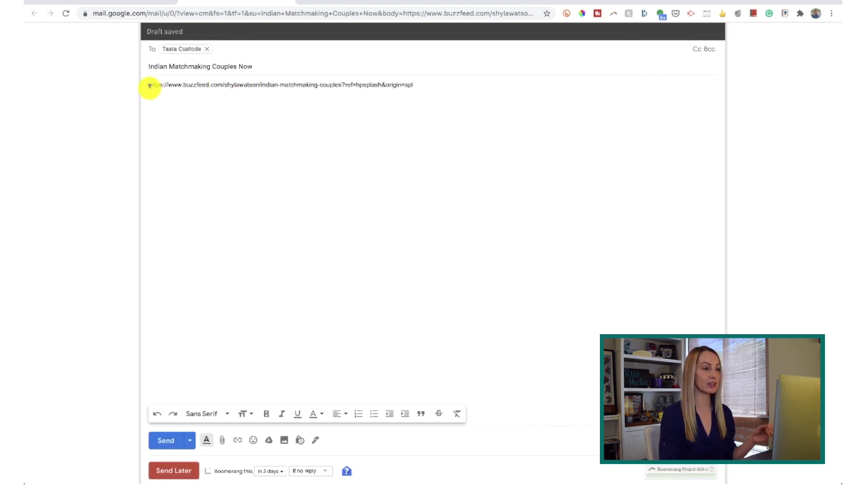
Add 'Check this out! SPOILERS!' above the article link and send the email.
key(Return)
key(Return)
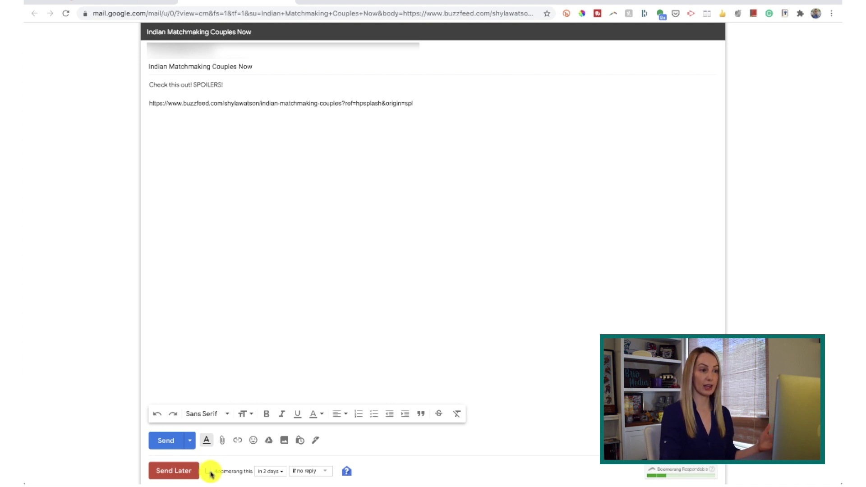
click(161, 440)
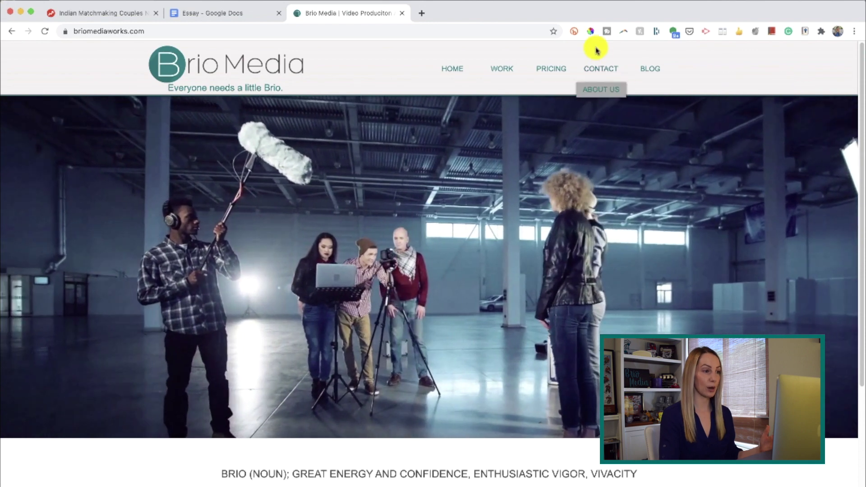
Sample the Brio Media logo's teal circle with ColorPick to get hex 008081.
click(590, 32)
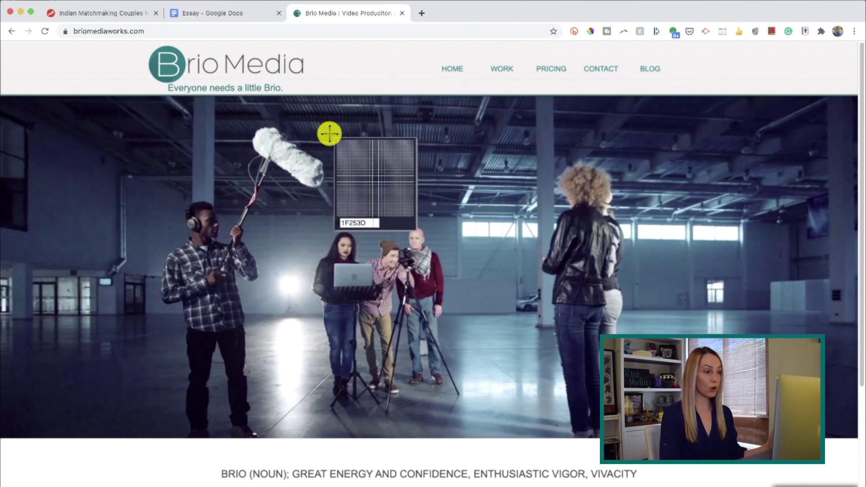
click(180, 61)
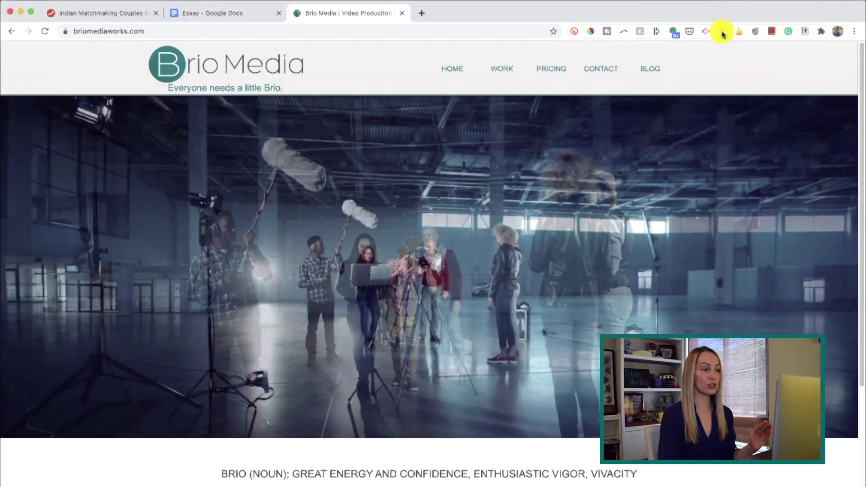
Split the screen 6:4 with Dualless, Brio Media left and Google Docs right, then narrow the left window.
click(722, 34)
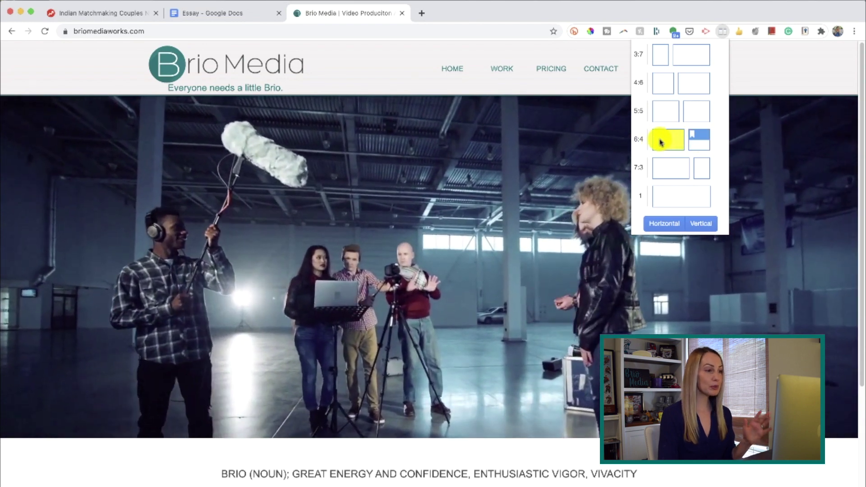
click(658, 140)
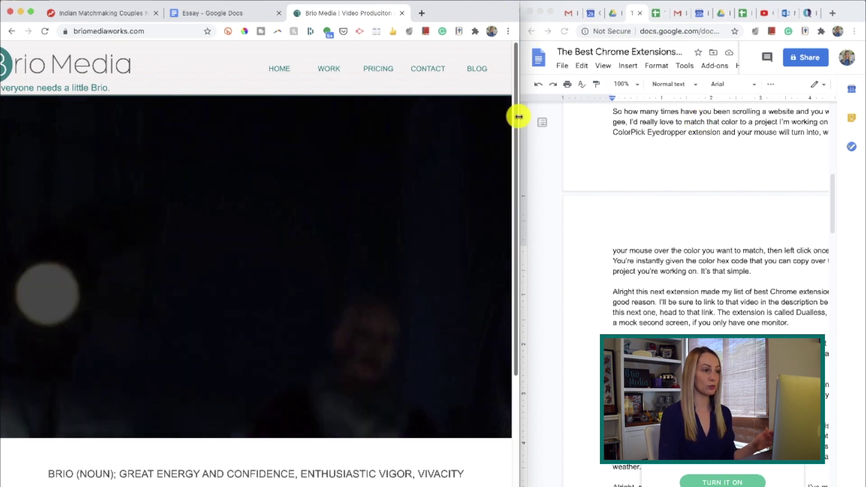
drag(519, 117, 500, 139)
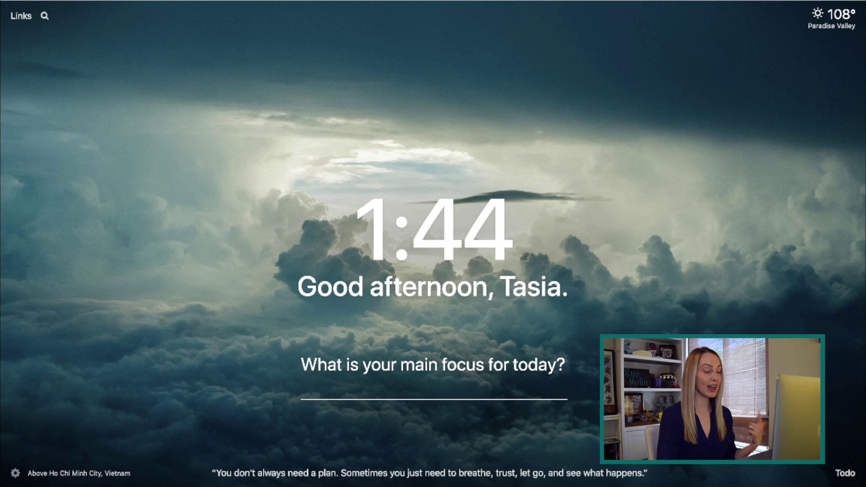
Add the to-do 'Edit YT Video' to Momentum's today list.
click(839, 475)
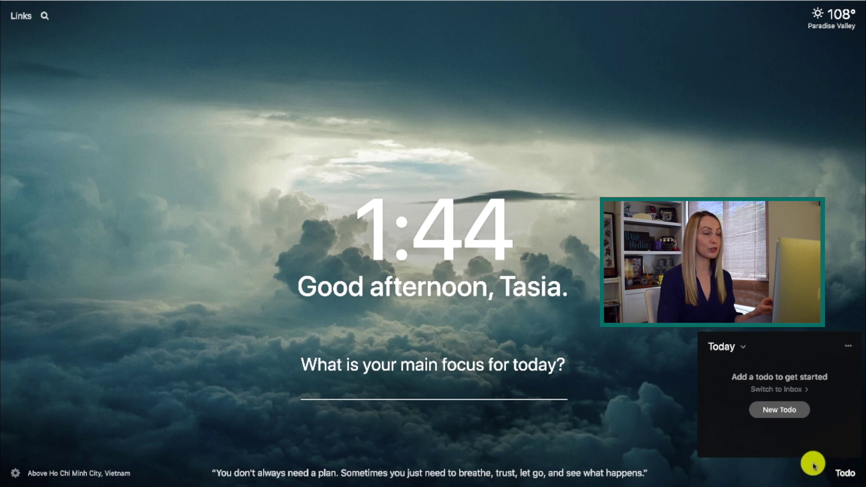
click(798, 410)
text(Edit YT Video)
key(Return)
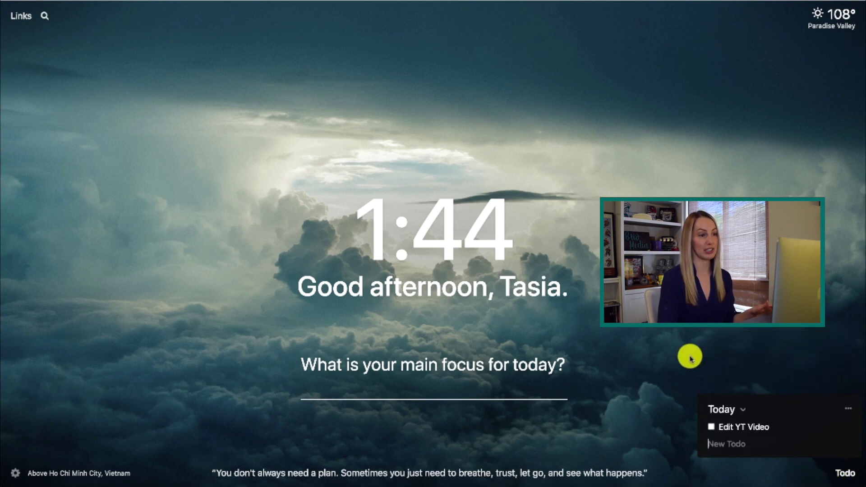
Set today's main focus to 'YouTube Content'.
click(373, 382)
text(YouTube Content)
key(Return)
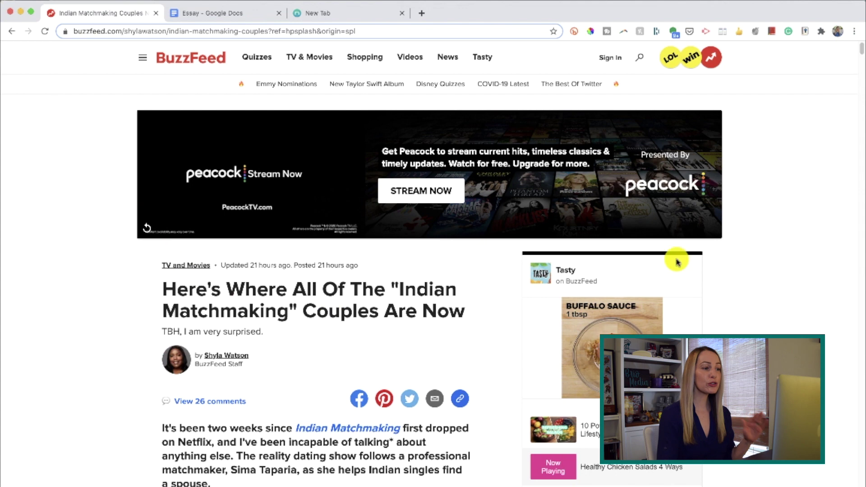
Save the BuzzFeed article to Pocket and open the Pocket saved-pages list.
scroll(785, 162, down, 5)
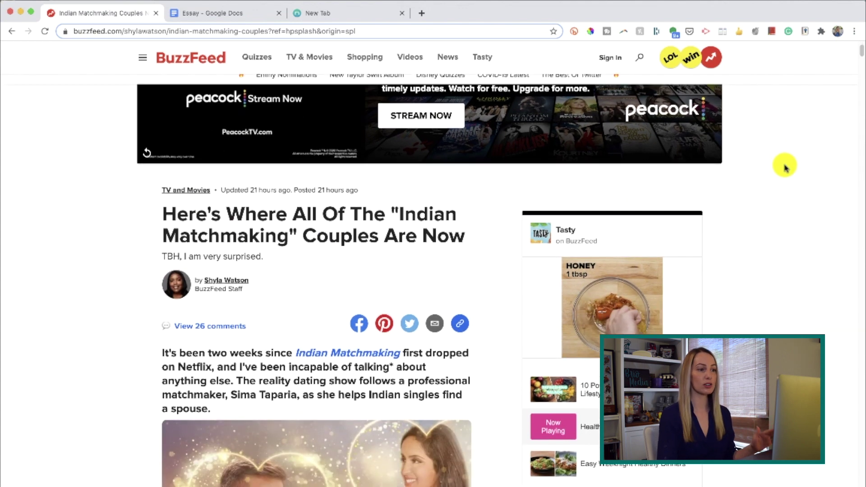
scroll(785, 168, down, 2)
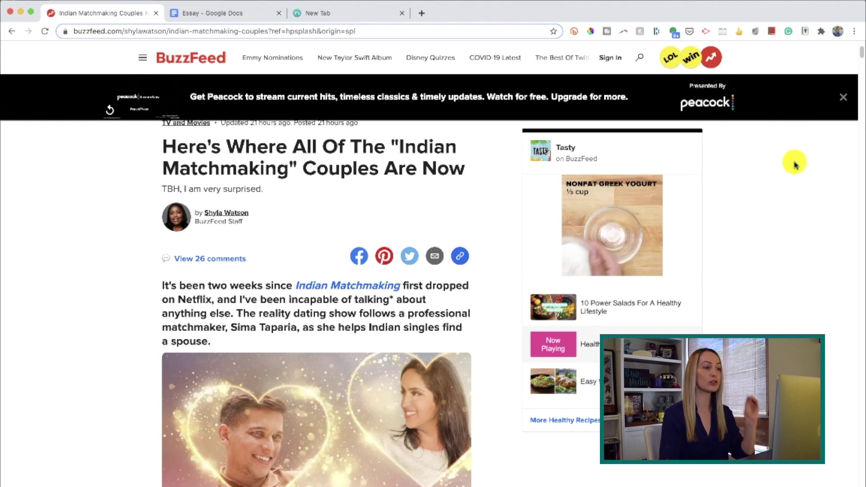
click(689, 32)
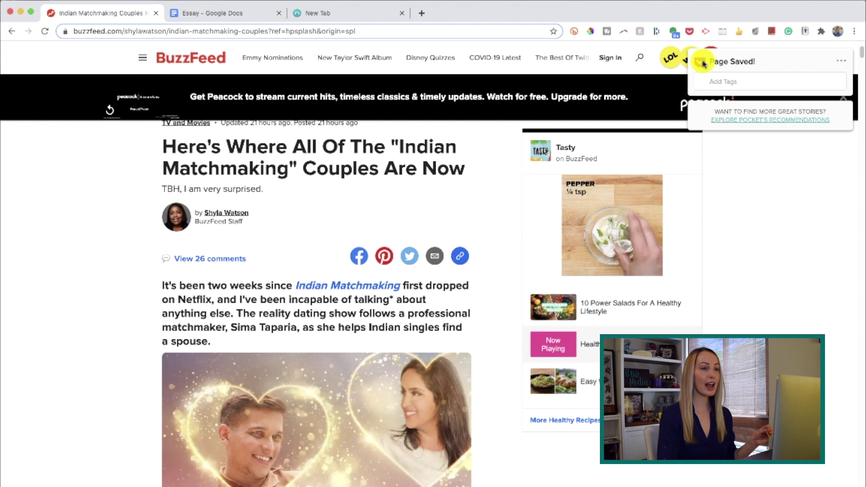
click(841, 62)
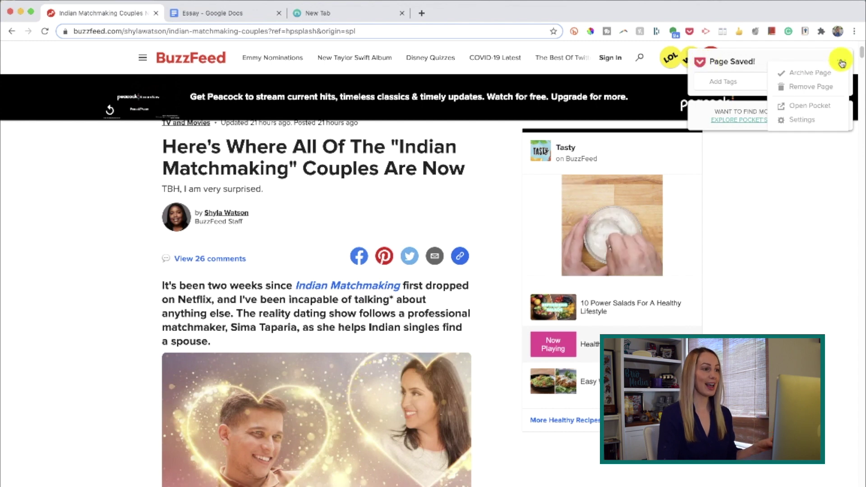
click(827, 108)
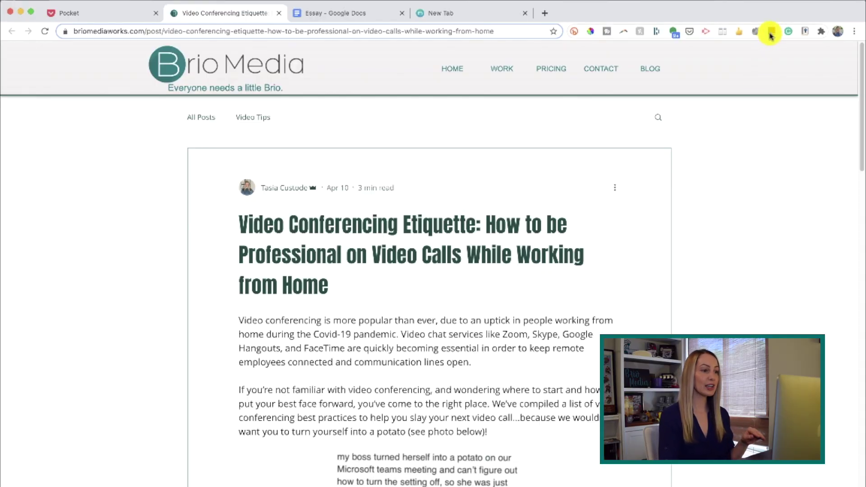
Enable word history in Google Dictionary options, save, and look up 'Etiquette' in the post title.
click(771, 32)
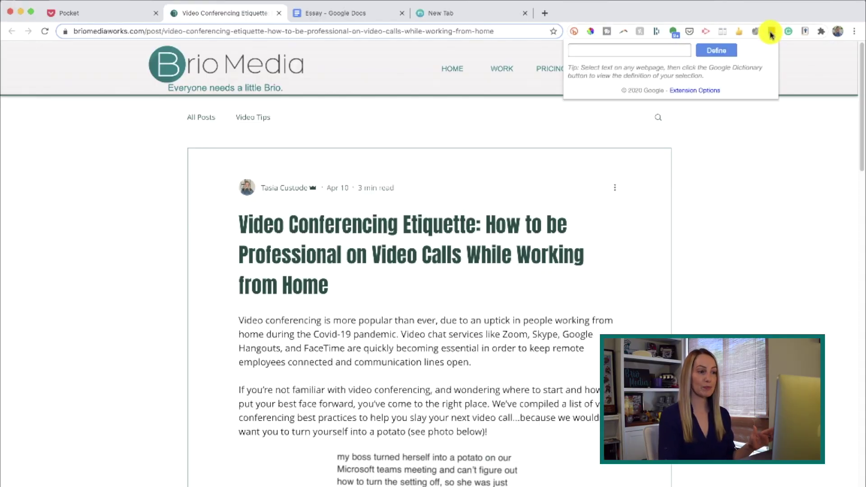
click(710, 90)
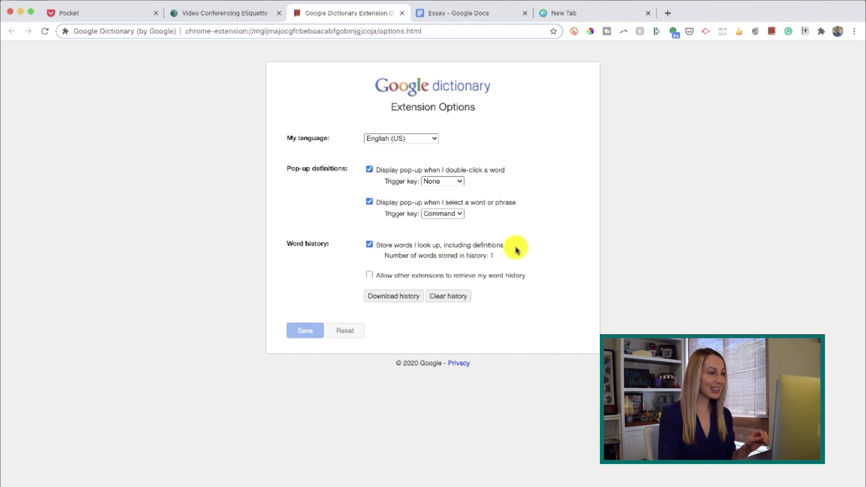
click(368, 246)
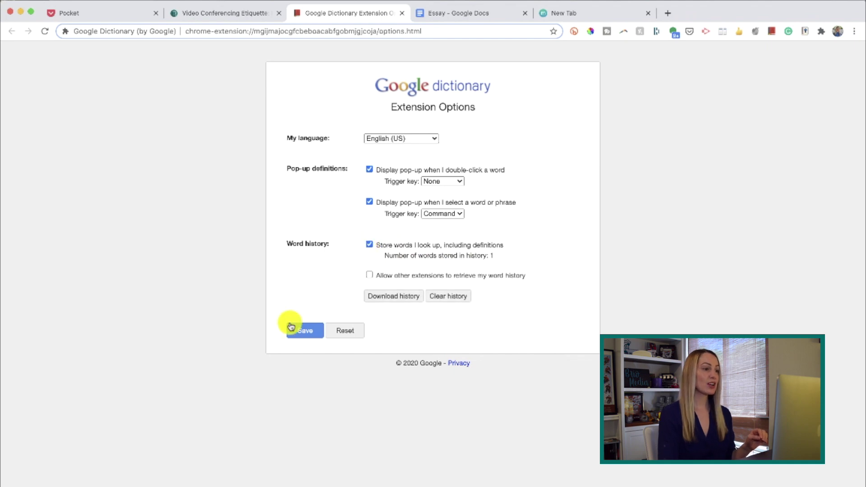
click(301, 332)
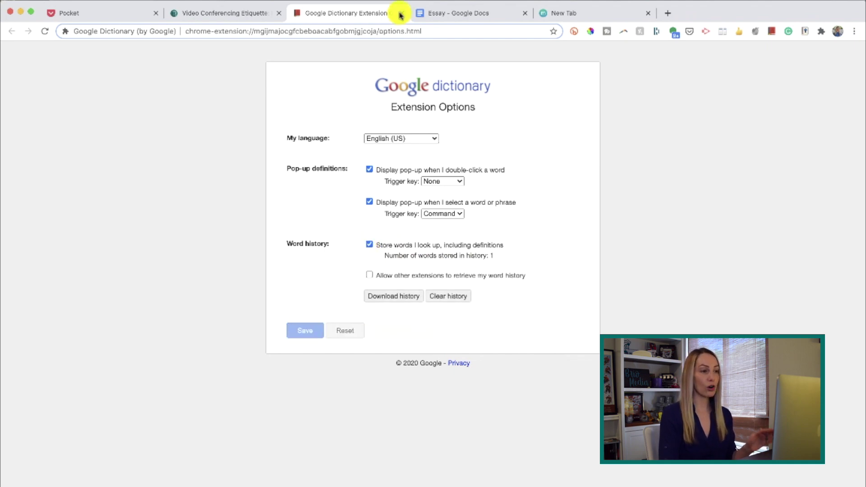
click(401, 14)
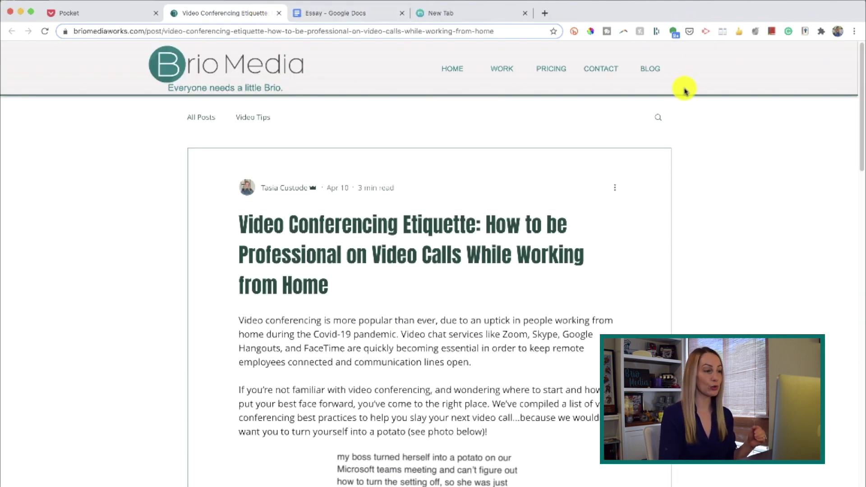
double_click(431, 224)
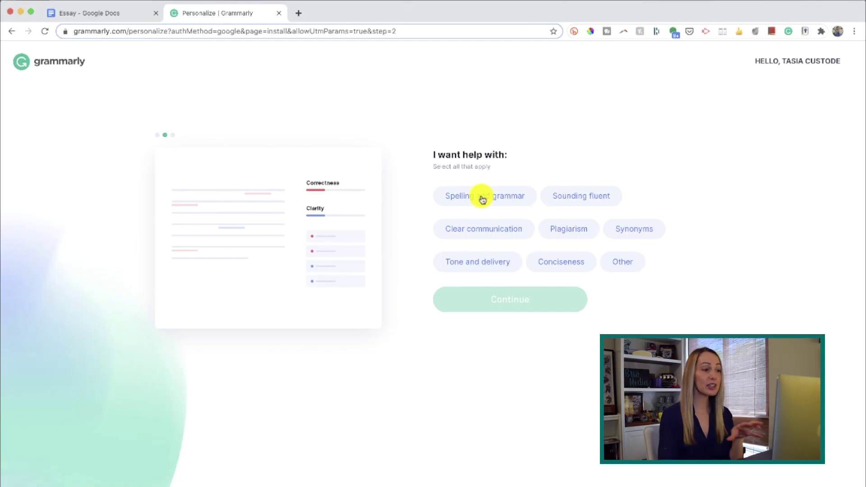
Pick Spelling and grammar, Clear communication, Plagiarism, Tone and delivery, and Conciseness, then continue.
click(482, 197)
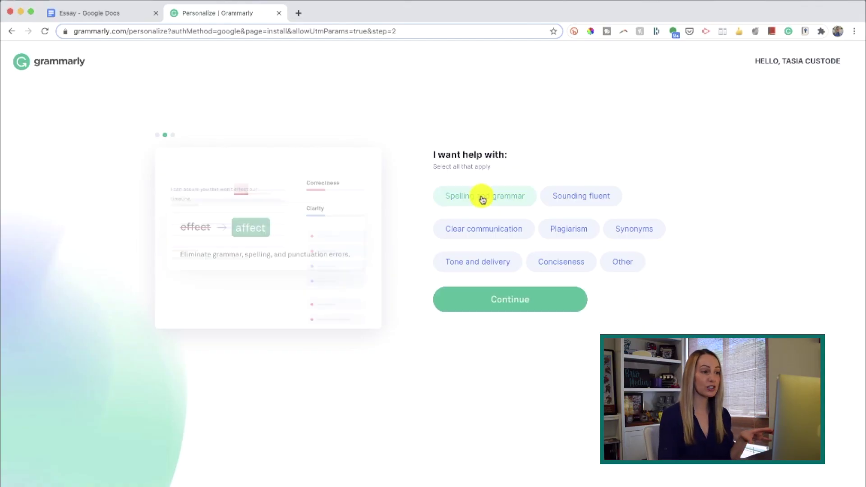
click(491, 230)
click(568, 229)
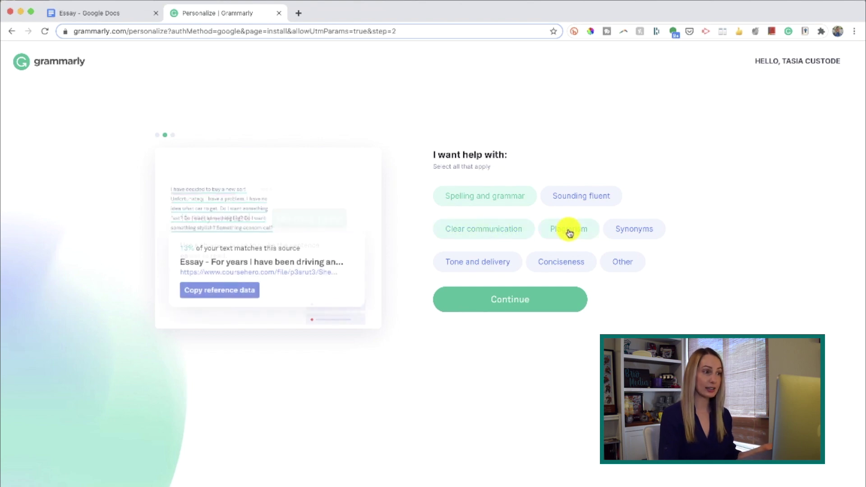
click(506, 263)
click(559, 266)
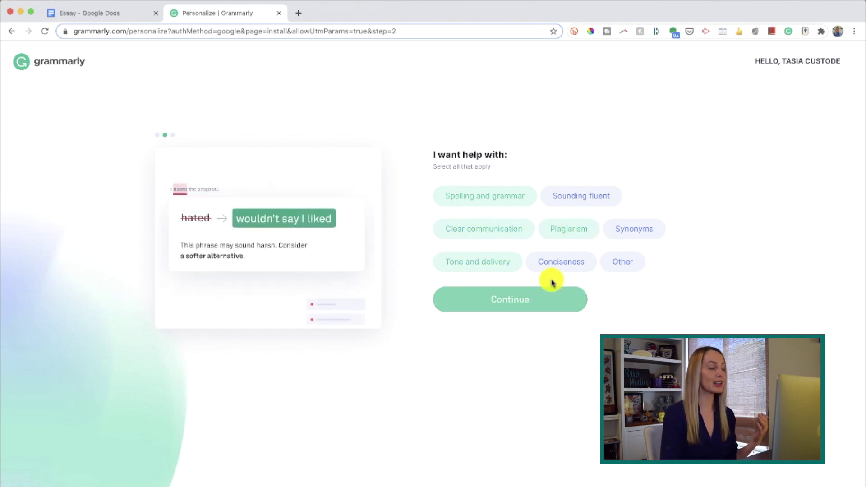
click(547, 308)
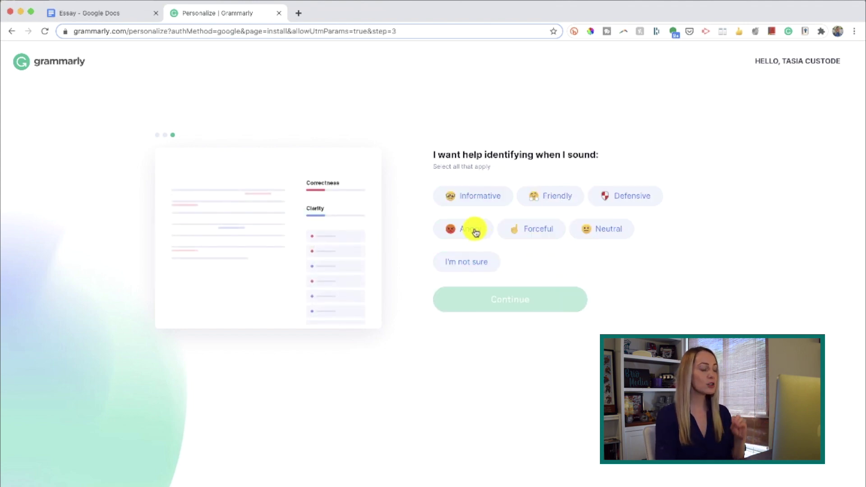
Choose the Defensive tone, type 'Can grammarly help me now?' in Gmail, and show Grammarly's site settings.
click(625, 196)
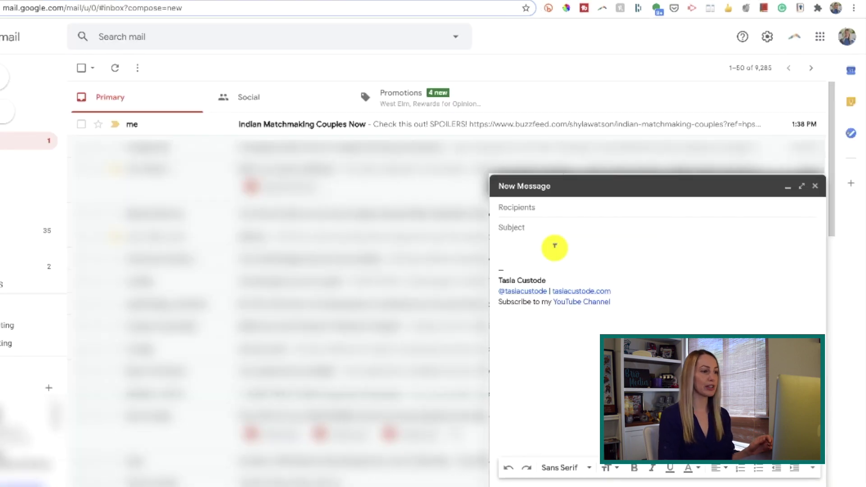
text(Can)
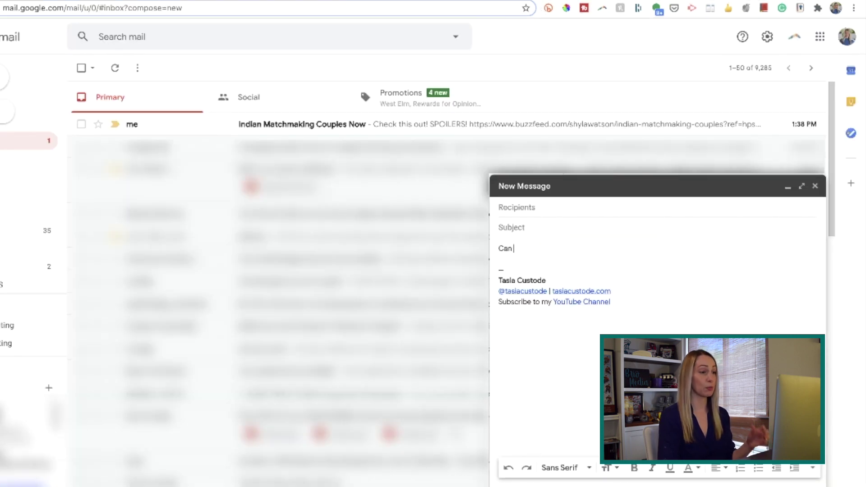
text( grammarly help me now?)
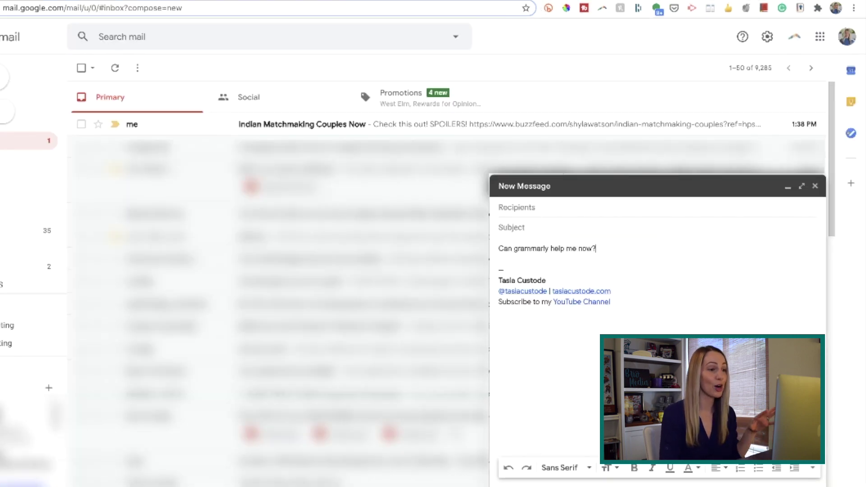
click(781, 8)
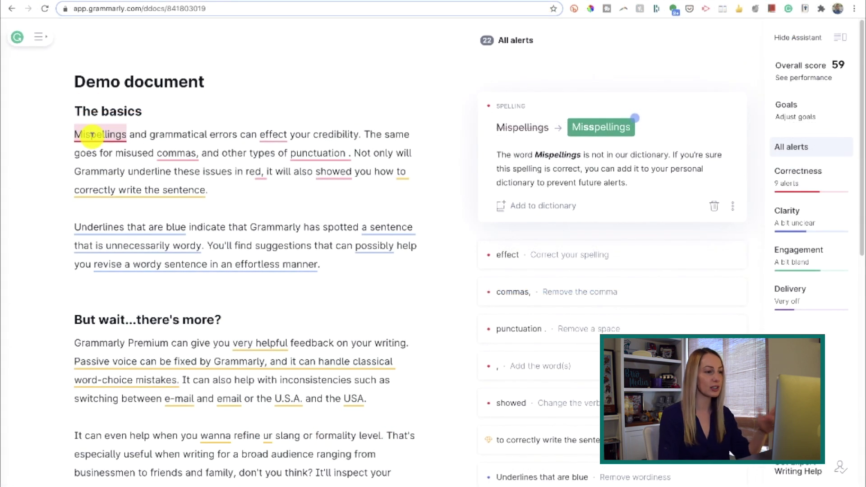
Accept Grammarly's suggestions changing 'Mispellings' to 'Misspellings' and 'effect' to 'affect' in the demo document.
click(604, 127)
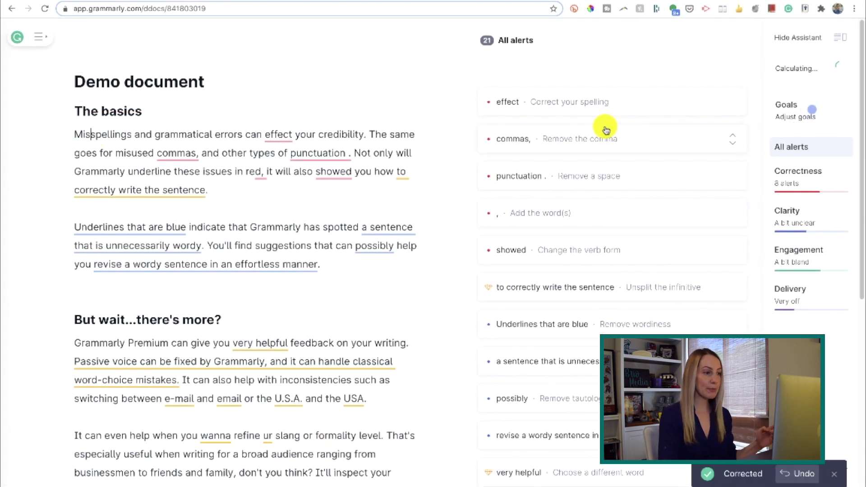
click(279, 134)
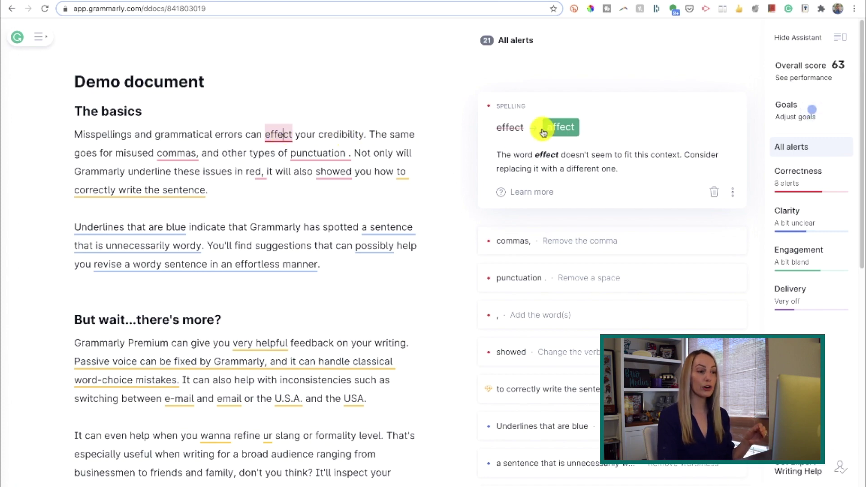
click(561, 127)
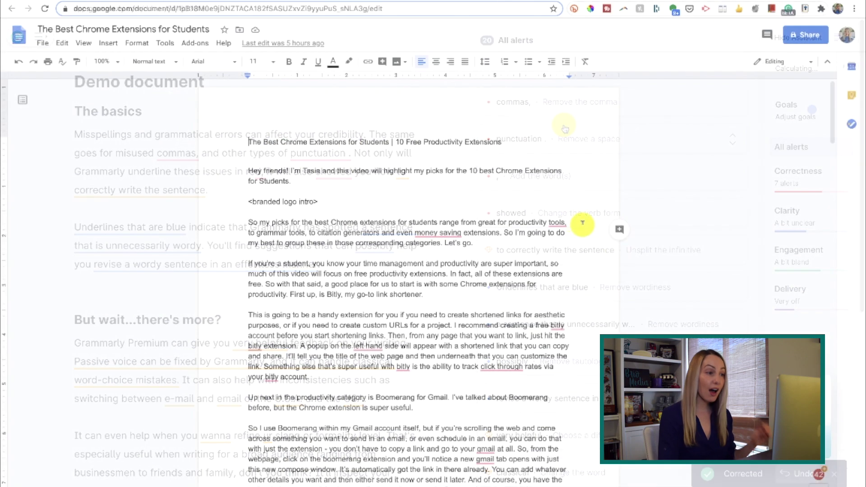
mouse_move(558, 221)
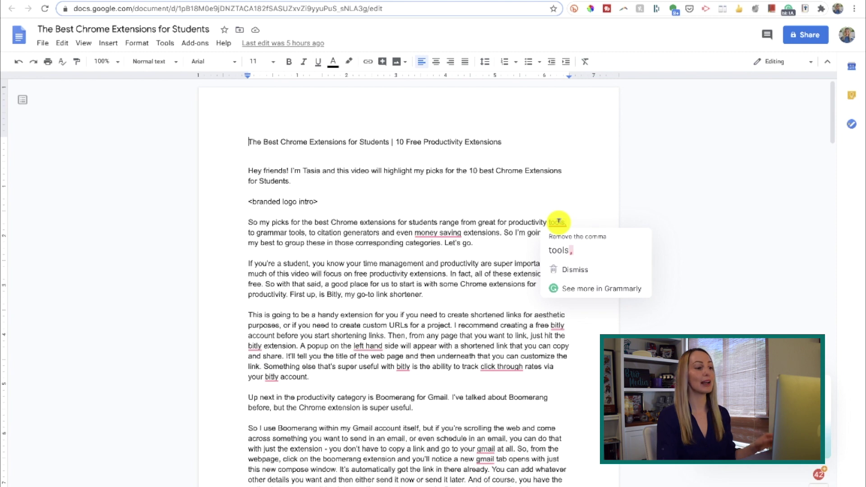